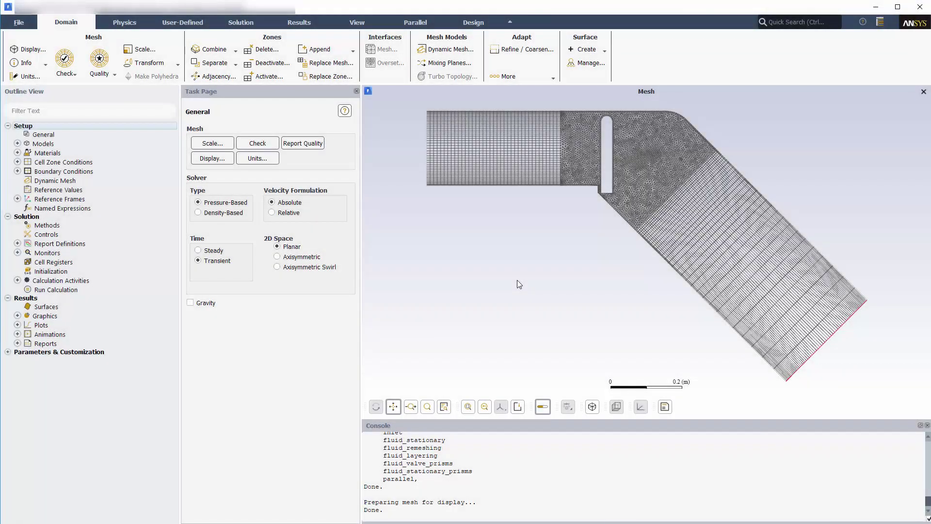
# Examine which physics models are in use and the material property settings of the fluid air
pyautogui.click(122, 25)
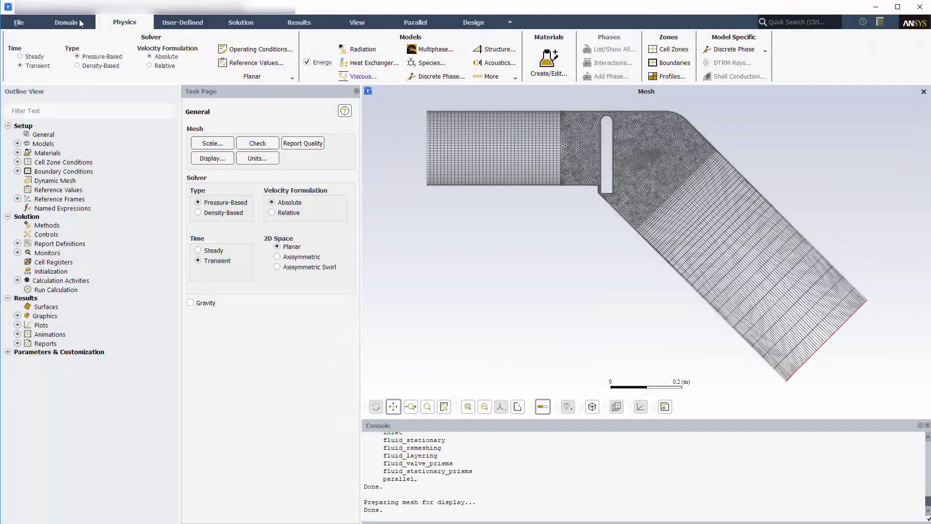
pyautogui.click(79, 23)
pyautogui.click(18, 143)
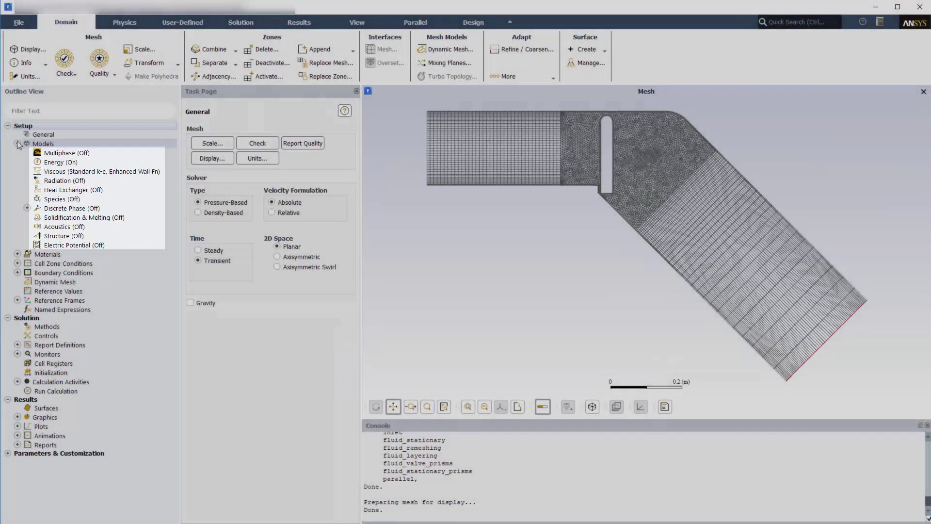
pyautogui.click(17, 143)
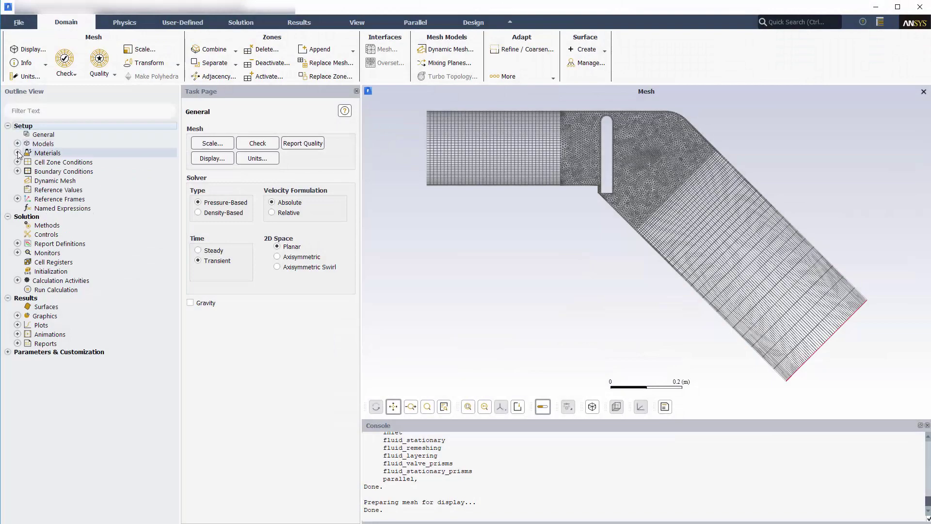
pyautogui.click(18, 153)
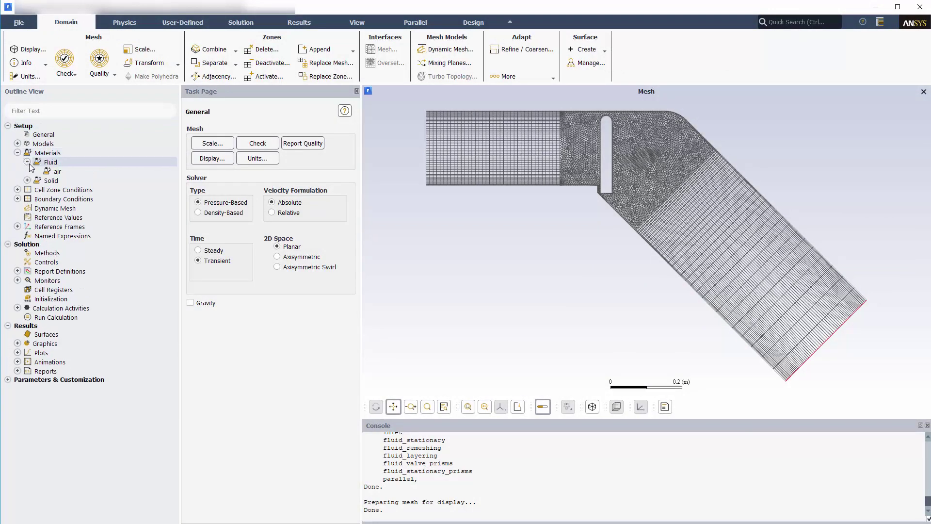
pyautogui.click(27, 162)
pyautogui.doubleClick(56, 171)
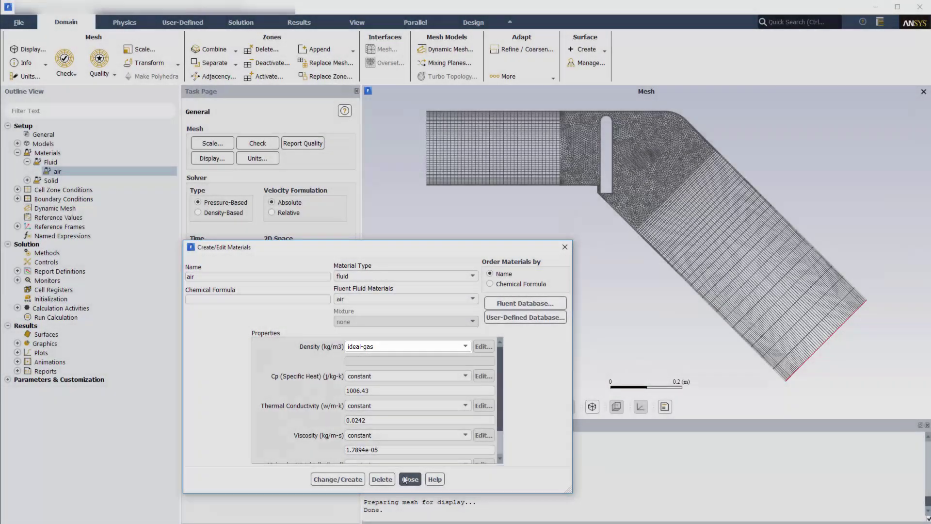
pyautogui.click(410, 479)
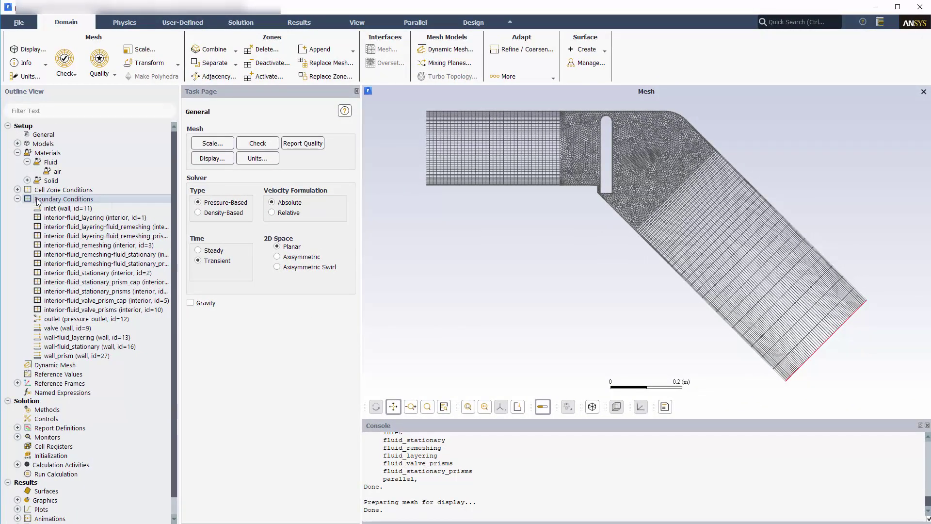
# Group the boundary conditions by type and accept the existing settings of the outlet pressure-outlet boundary
pyautogui.rightClick(38, 201)
pyautogui.moveTo(56, 242)
pyautogui.click(150, 271)
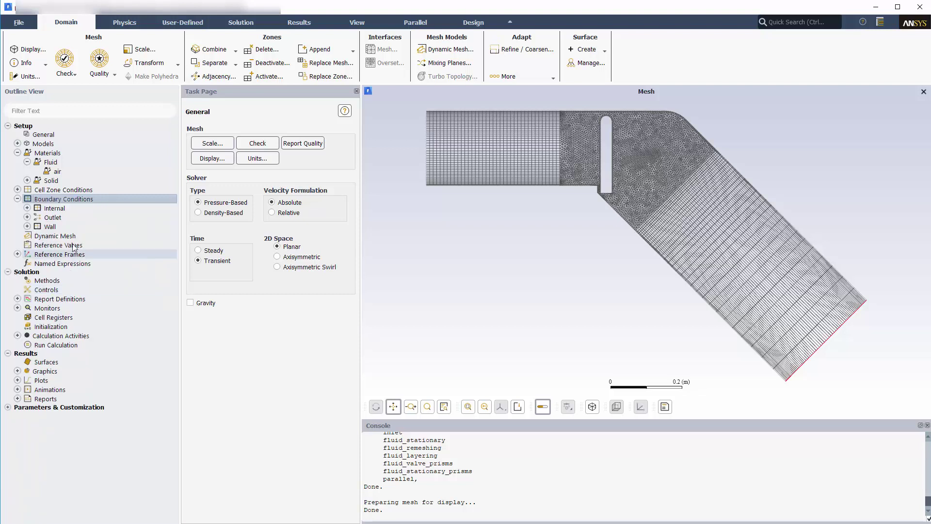
pyautogui.click(27, 217)
pyautogui.doubleClick(68, 228)
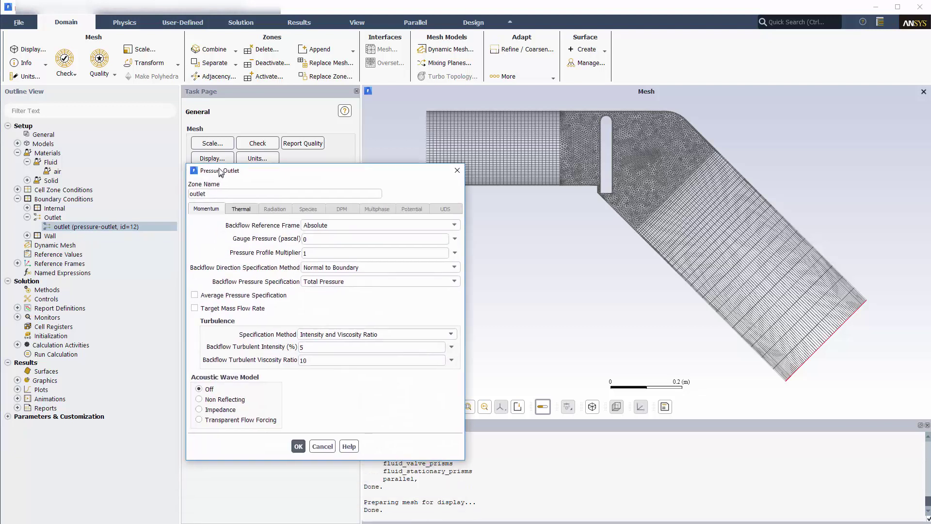
pyautogui.click(298, 444)
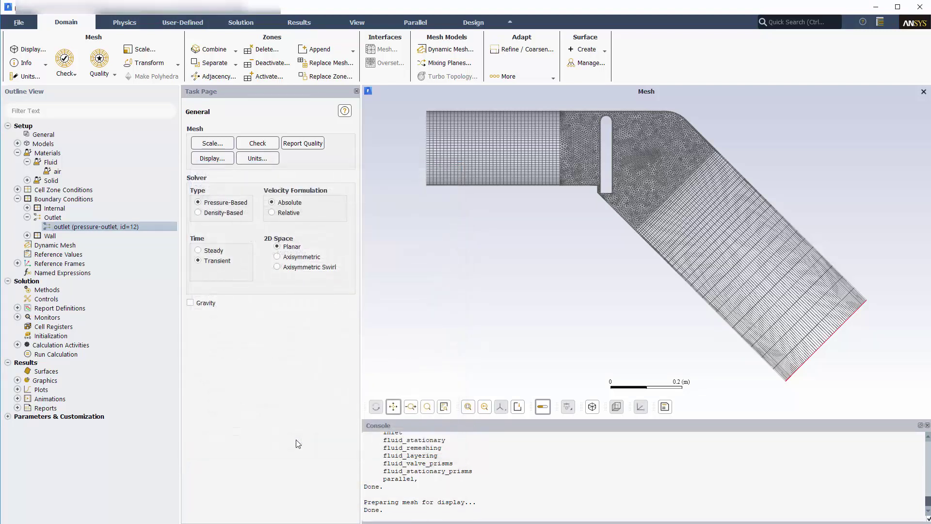
# Enable Dynamic Mesh with the Smoothing, Layering and Remeshing methods and the Six DOF option
pyautogui.click(68, 246)
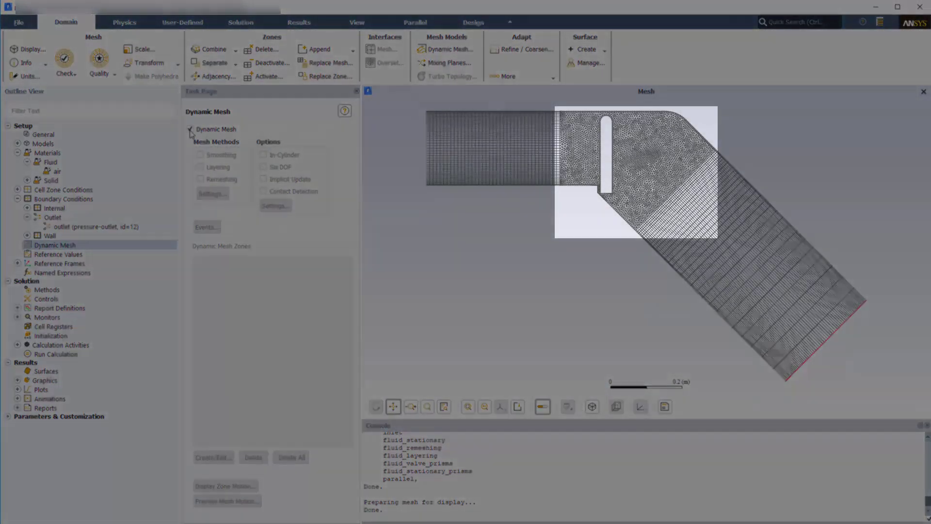
pyautogui.click(190, 129)
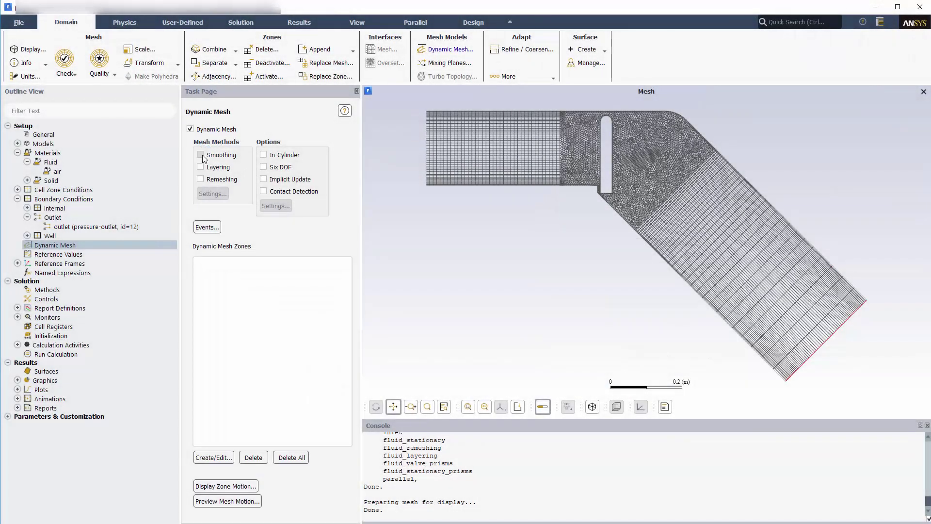
pyautogui.click(201, 155)
pyautogui.click(201, 167)
pyautogui.click(201, 180)
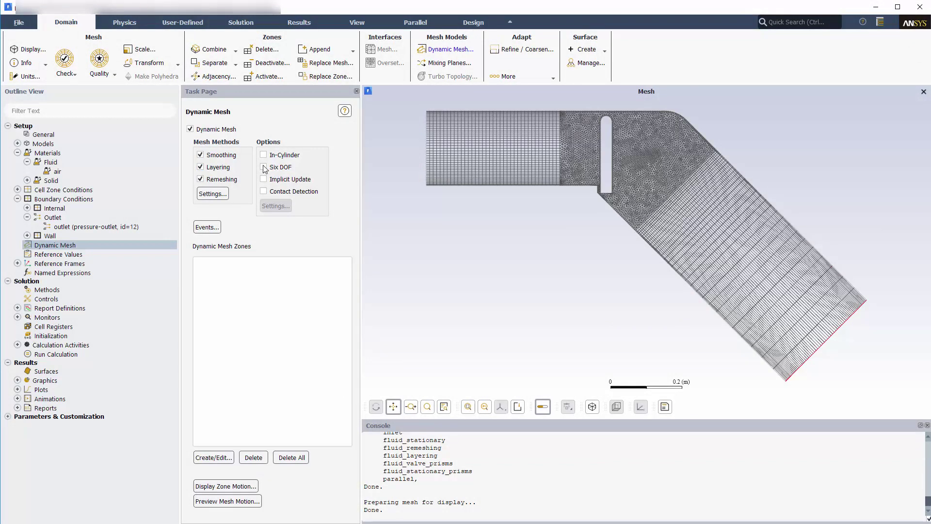
pyautogui.click(264, 167)
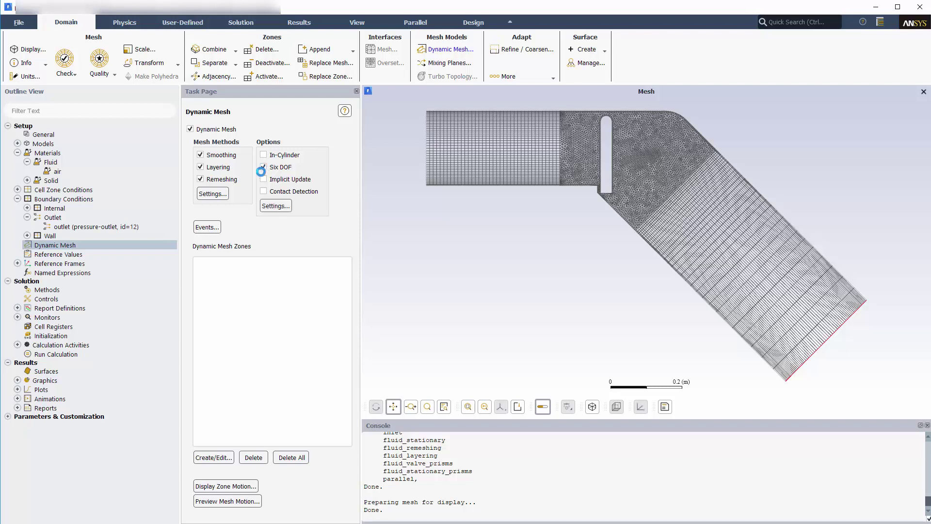
# Begin a rigid-body dynamic mesh zone for inlet, draw that boundary, and turn off Six DOF for it
pyautogui.click(213, 457)
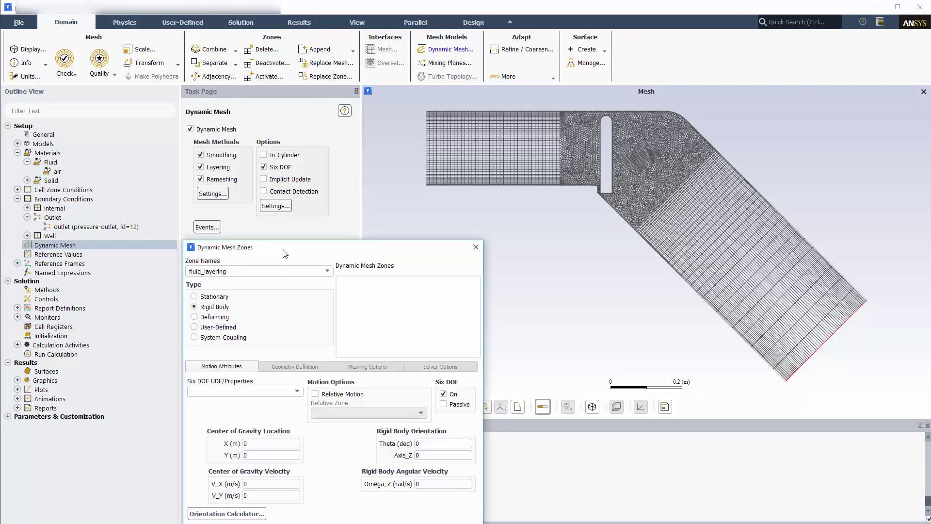
pyautogui.moveTo(278, 249); pyautogui.dragTo(177, 161)
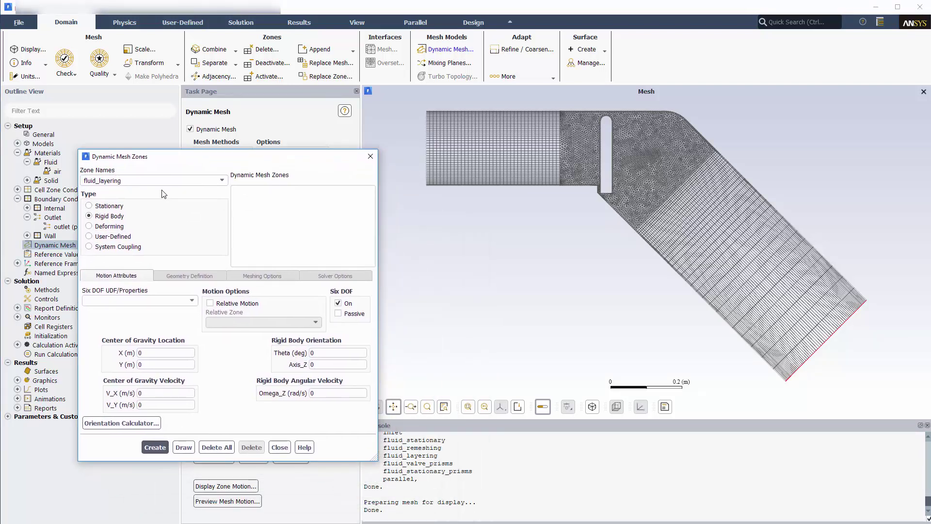
pyautogui.click(222, 181)
pyautogui.click(102, 229)
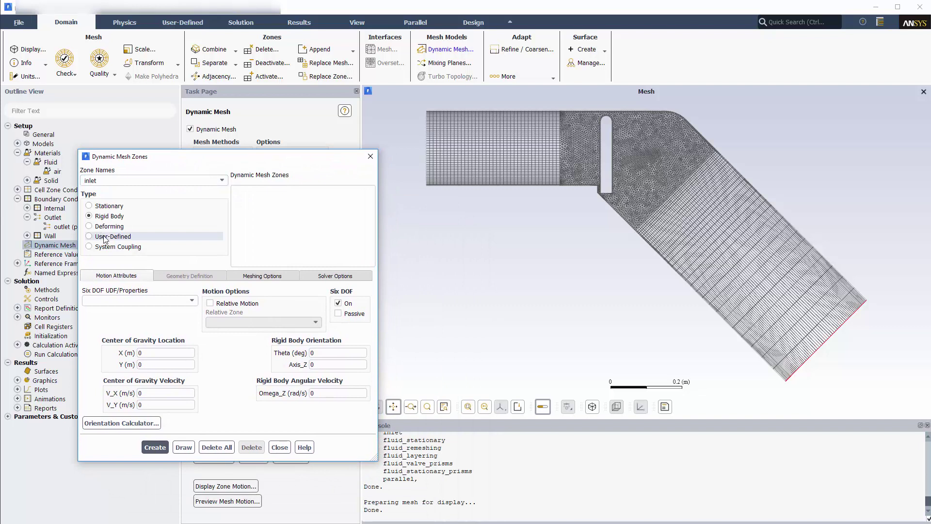
pyautogui.click(184, 447)
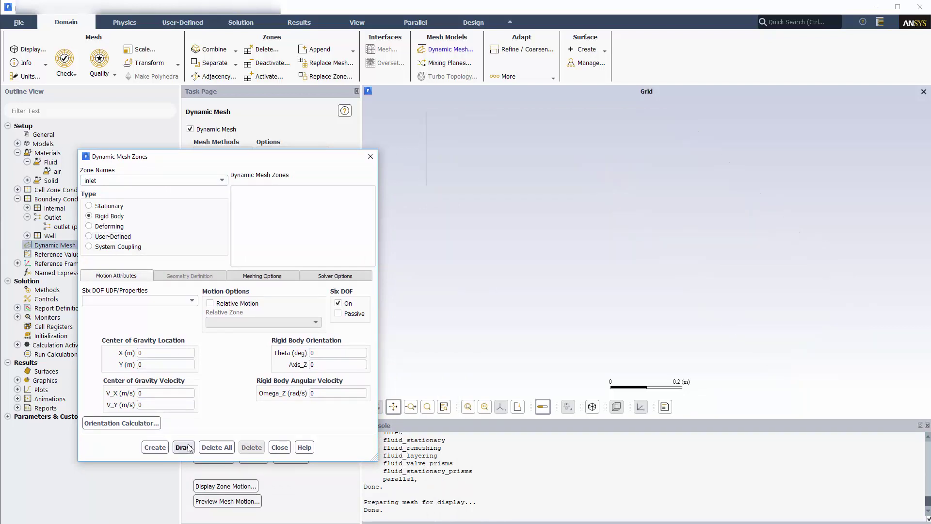
pyautogui.click(338, 303)
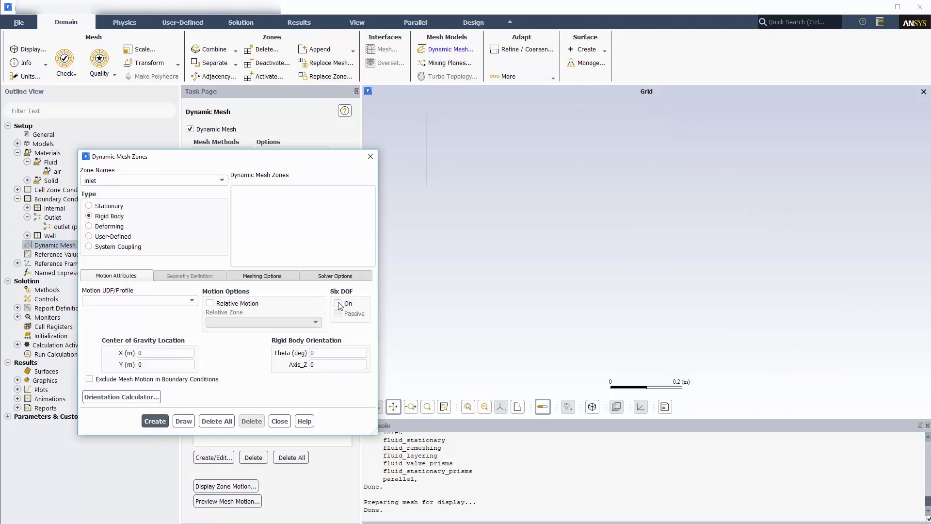
# Read the motion profile file translate_5.prof into the case for the inlet zone's motion
pyautogui.click(124, 23)
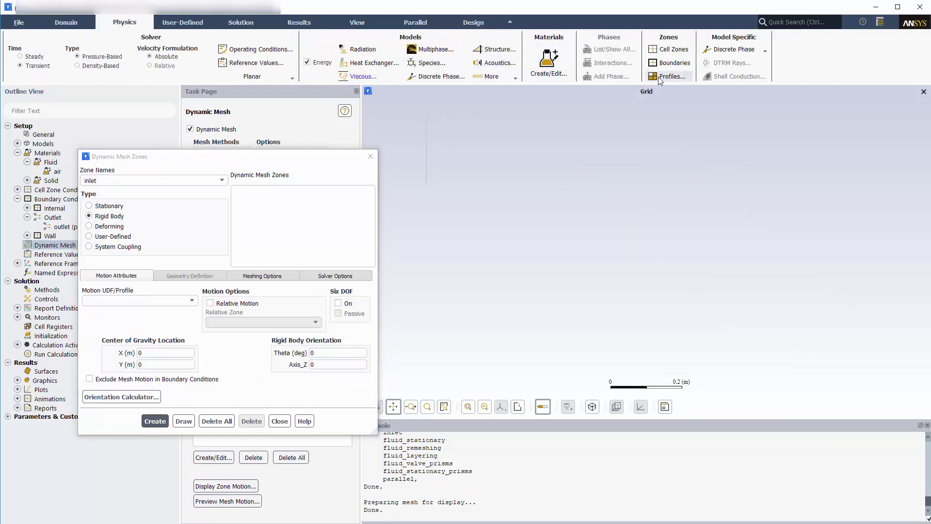
pyautogui.click(670, 76)
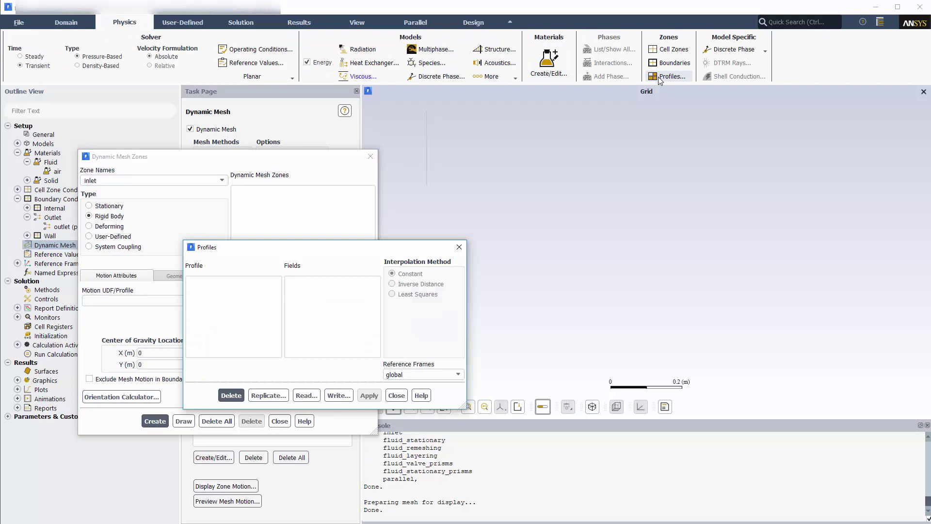
pyautogui.click(306, 396)
pyautogui.click(407, 230)
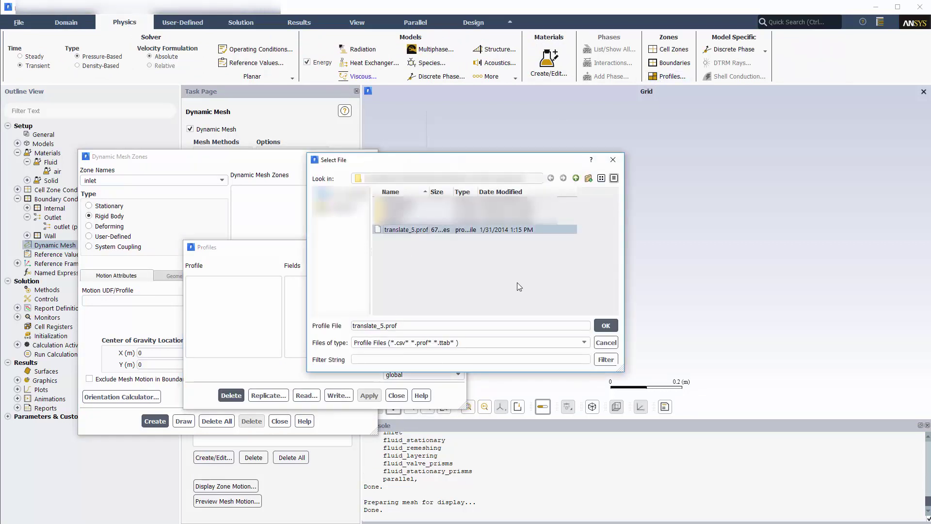
pyautogui.click(603, 326)
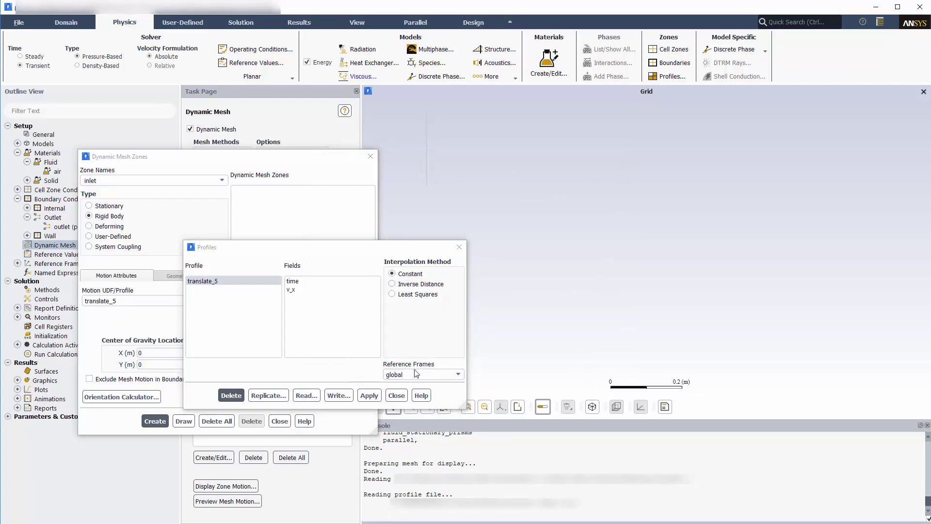
pyautogui.click(396, 395)
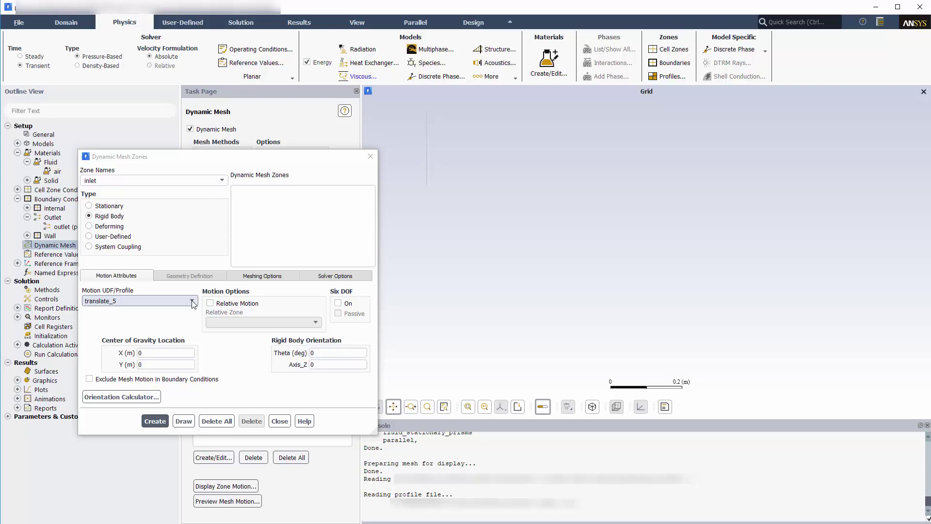
# Set the inlet's cell height toward fluid_layering to 0.01 m and create the dynamic mesh zone
pyautogui.click(262, 276)
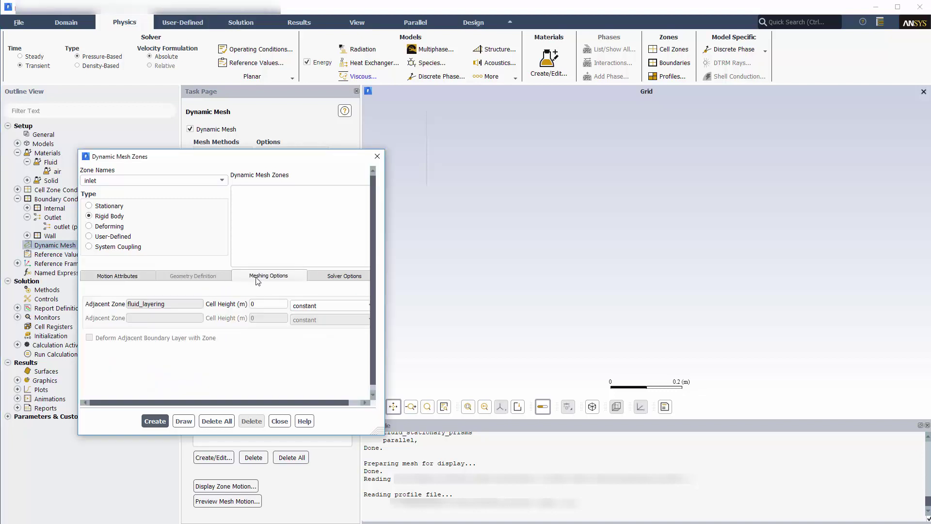
pyautogui.click(263, 304)
pyautogui.doubleClick(263, 304)
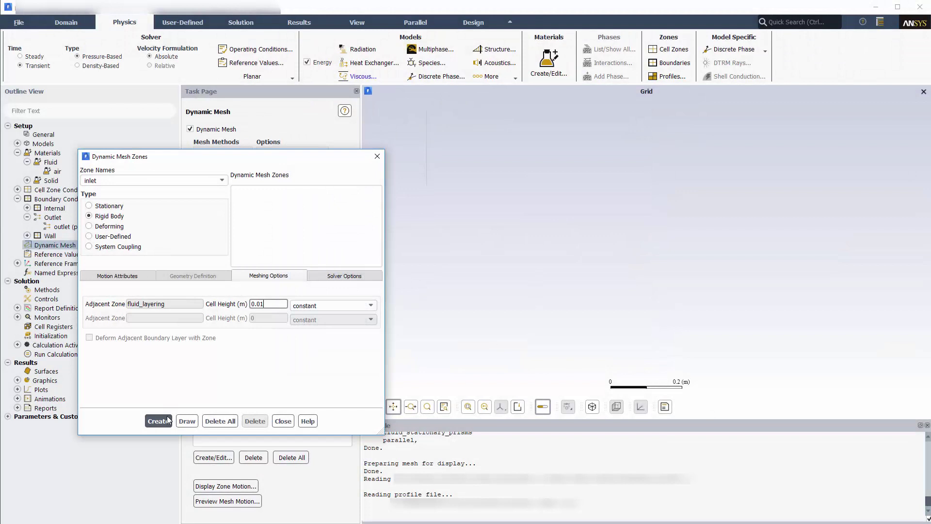
pyautogui.click(164, 420)
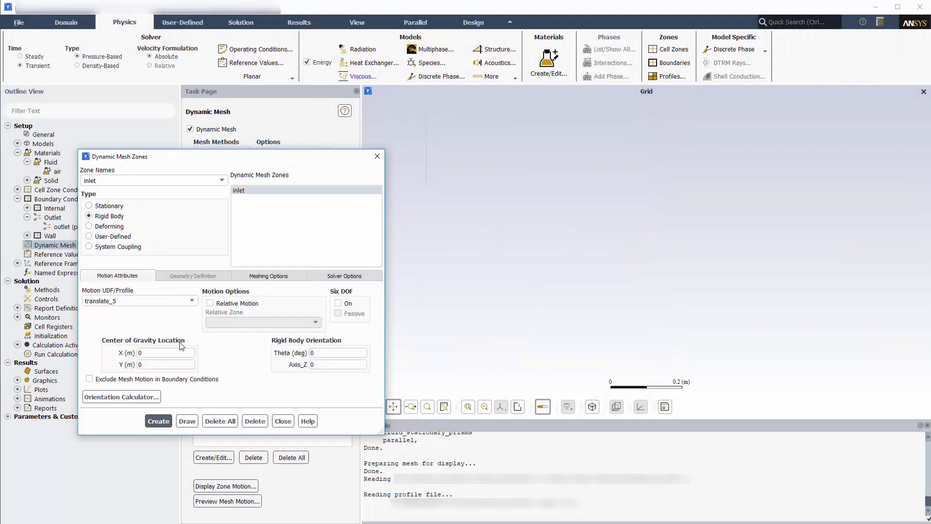
# Draw fluid_layering and create it as a deforming dynamic mesh zone with Remeshing and Smoothing off
pyautogui.click(220, 181)
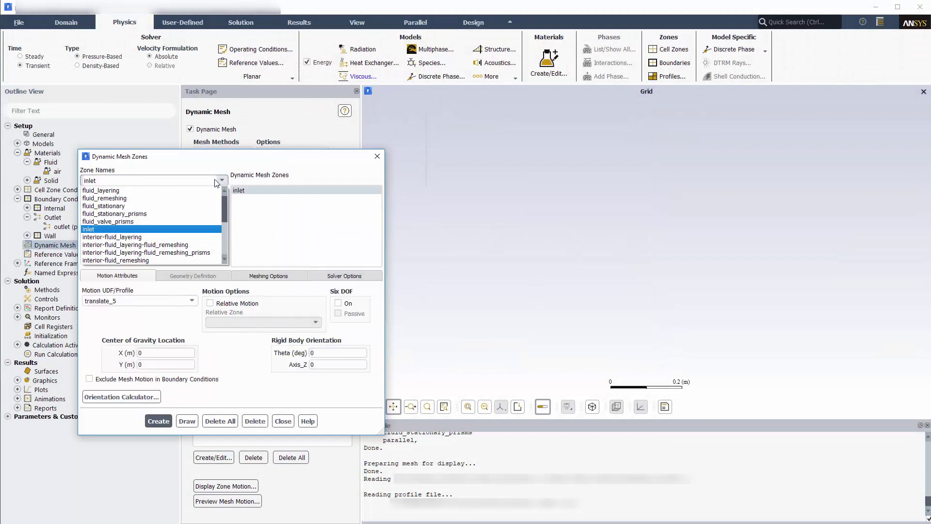
pyautogui.click(163, 191)
pyautogui.click(192, 405)
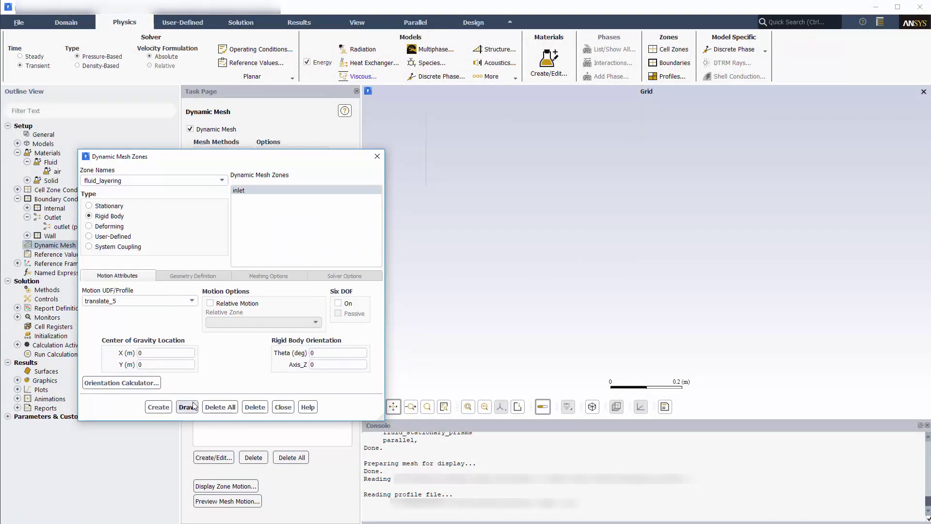
pyautogui.click(117, 226)
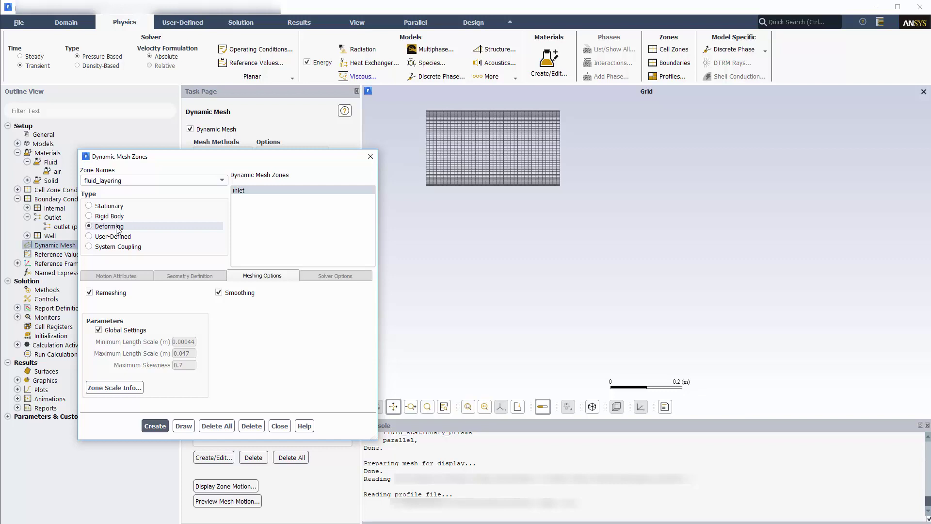
pyautogui.click(89, 292)
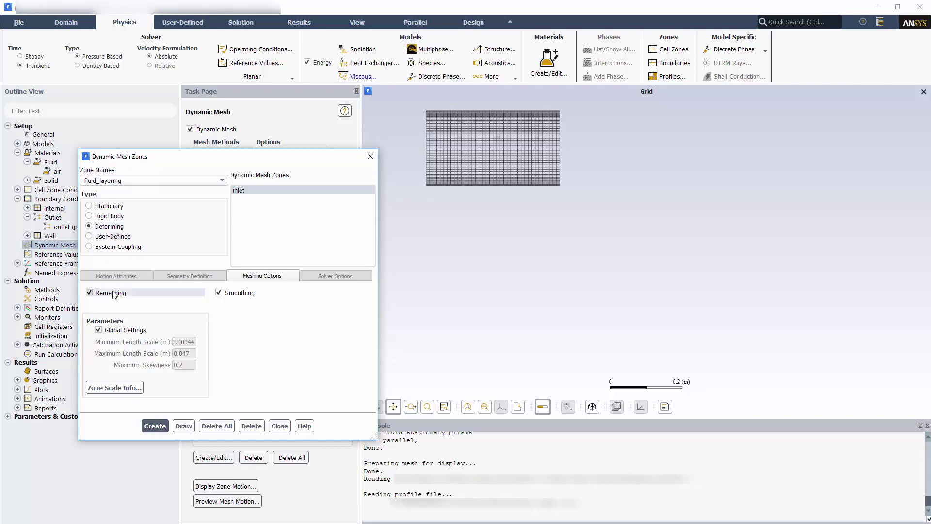
pyautogui.click(219, 293)
pyautogui.click(156, 426)
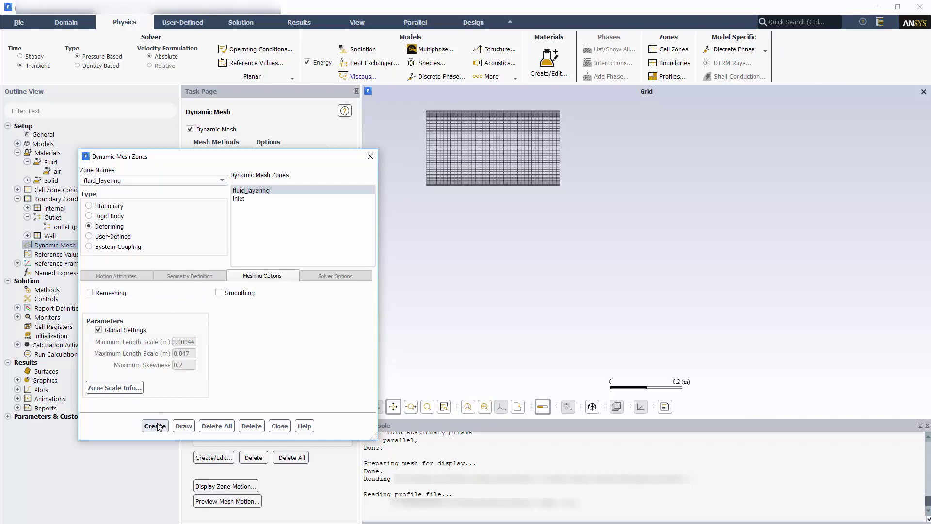
# Begin a rigid-body dynamic mesh zone for valve, draw that boundary, and turn on Six DOF for it
pyautogui.click(144, 180)
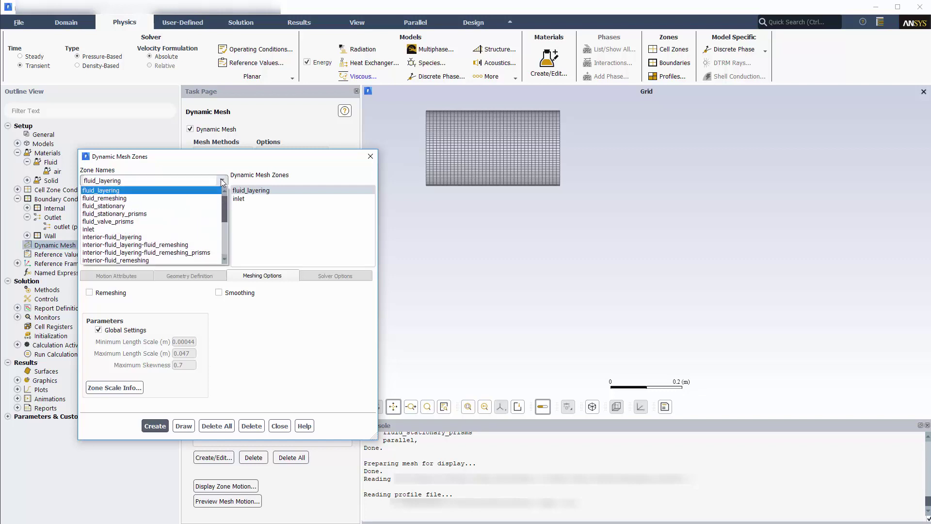
pyautogui.scroll(-3, 143, 222)
pyautogui.click(140, 230)
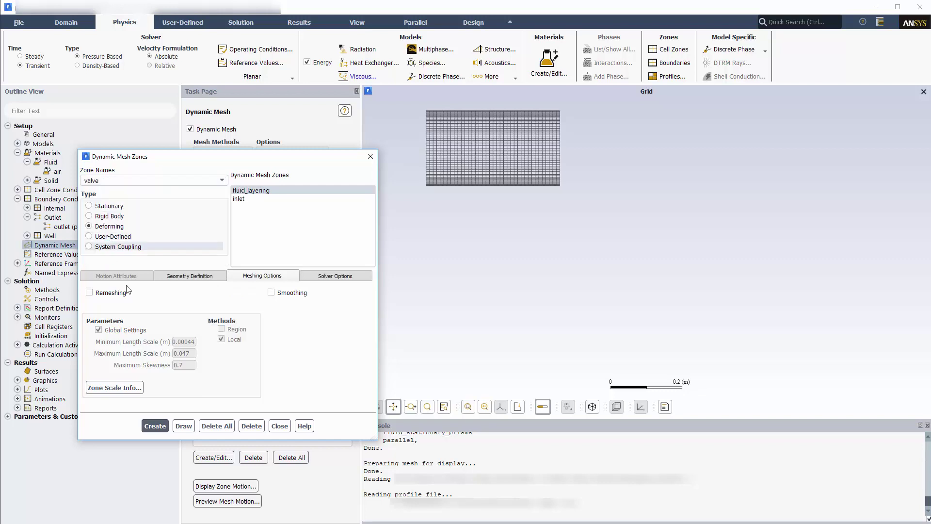
pyautogui.click(178, 425)
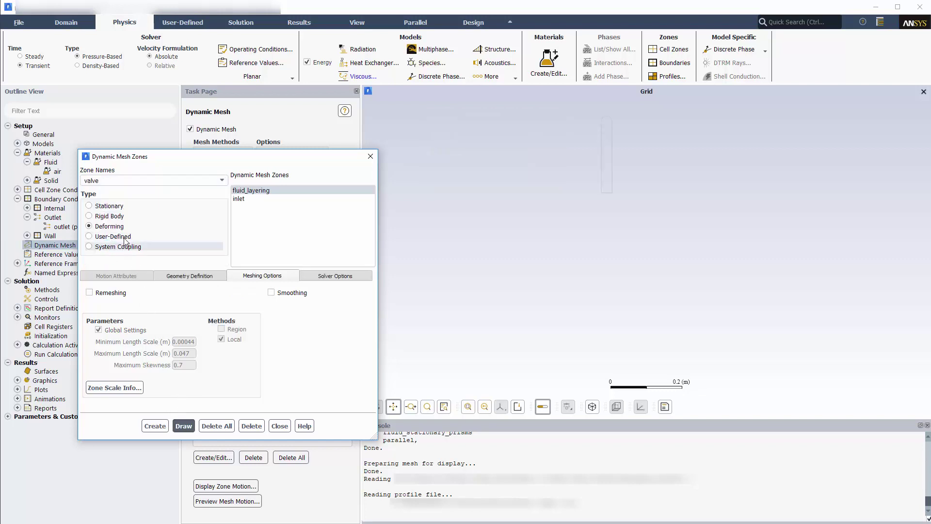
pyautogui.click(116, 217)
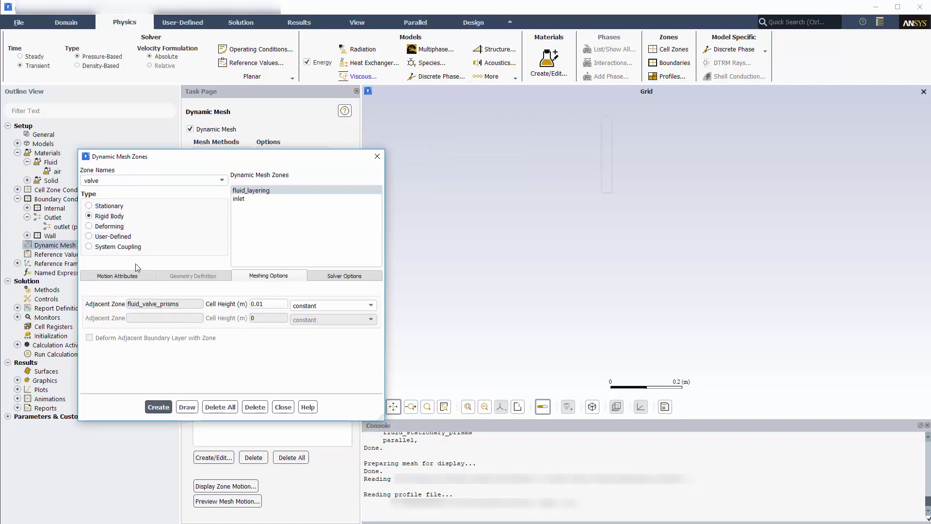
pyautogui.click(133, 276)
pyautogui.click(346, 304)
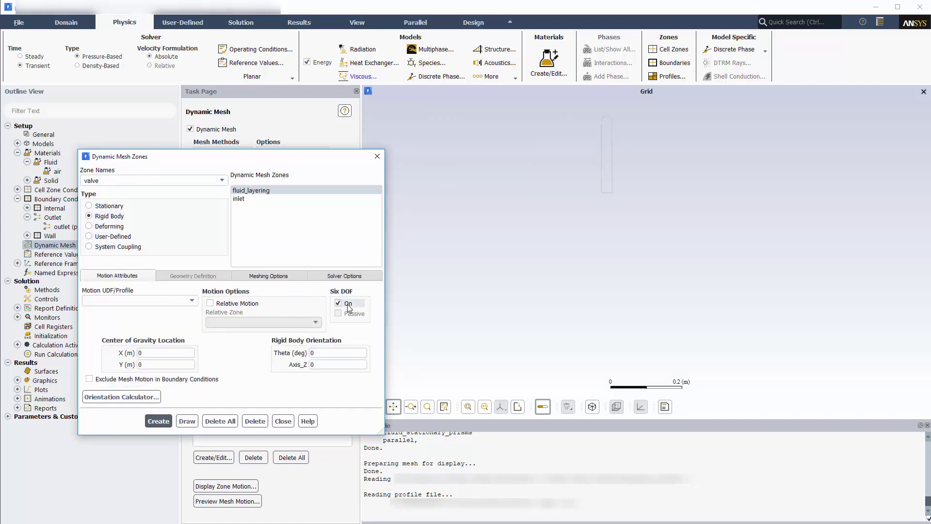
# Compile the valve.c Six DOF properties source as the UDF library libudf and load it
pyautogui.click(177, 24)
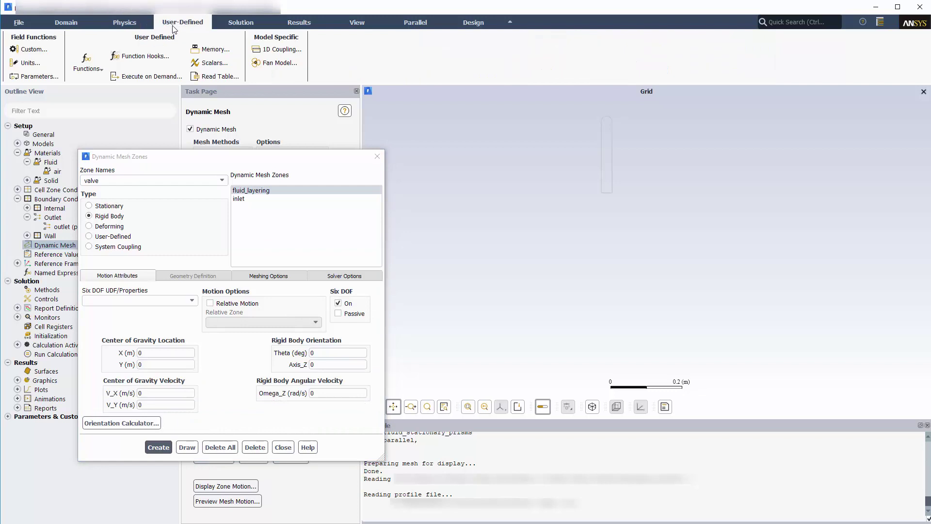
pyautogui.click(83, 68)
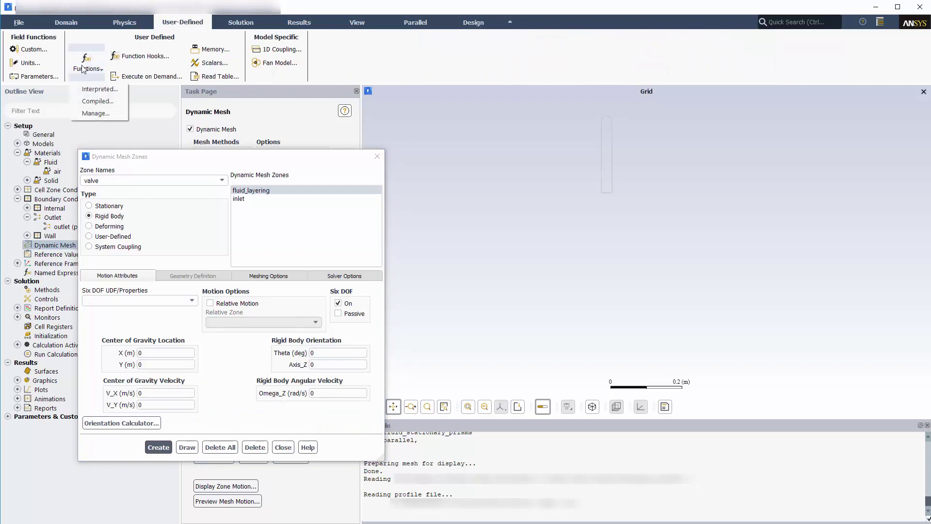
pyautogui.click(94, 101)
pyautogui.click(199, 325)
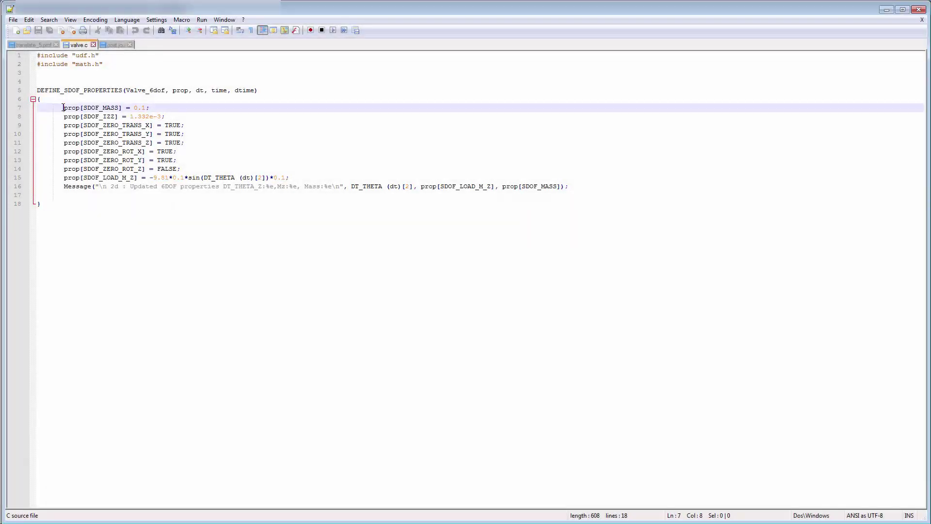
# Review the mass, moment of inertia, translation and rotation constraints, and Z-moment load definitions in valve.c
pyautogui.moveTo(63, 107); pyautogui.dragTo(152, 105)
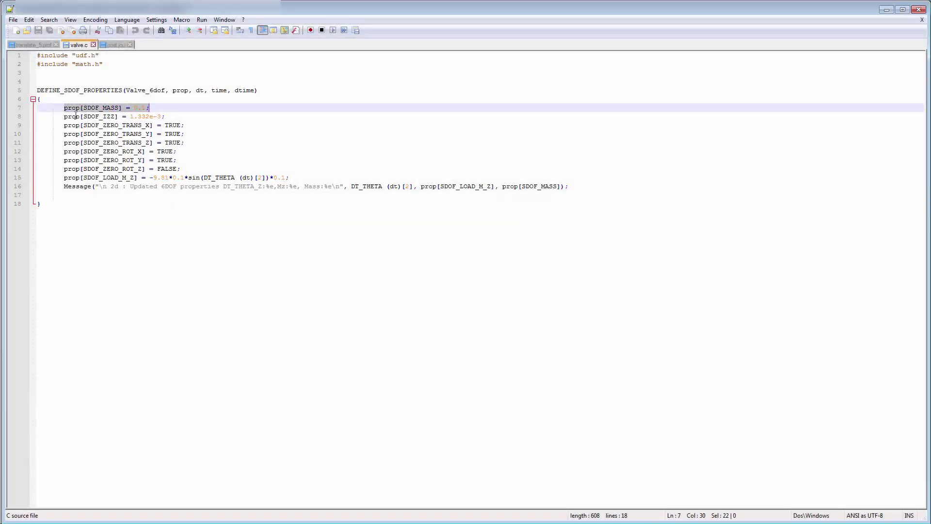
pyautogui.moveTo(64, 117); pyautogui.dragTo(170, 117)
pyautogui.moveTo(61, 125); pyautogui.dragTo(184, 168)
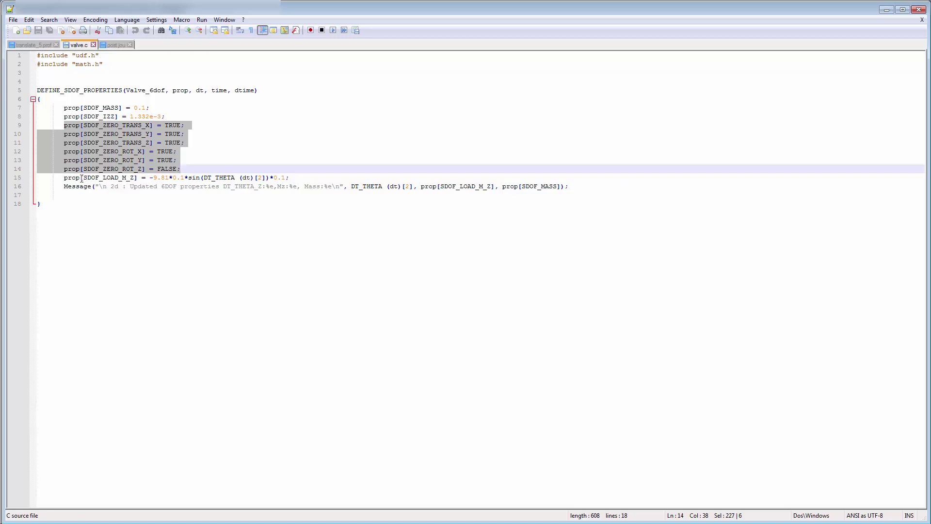
pyautogui.moveTo(62, 178); pyautogui.dragTo(292, 180)
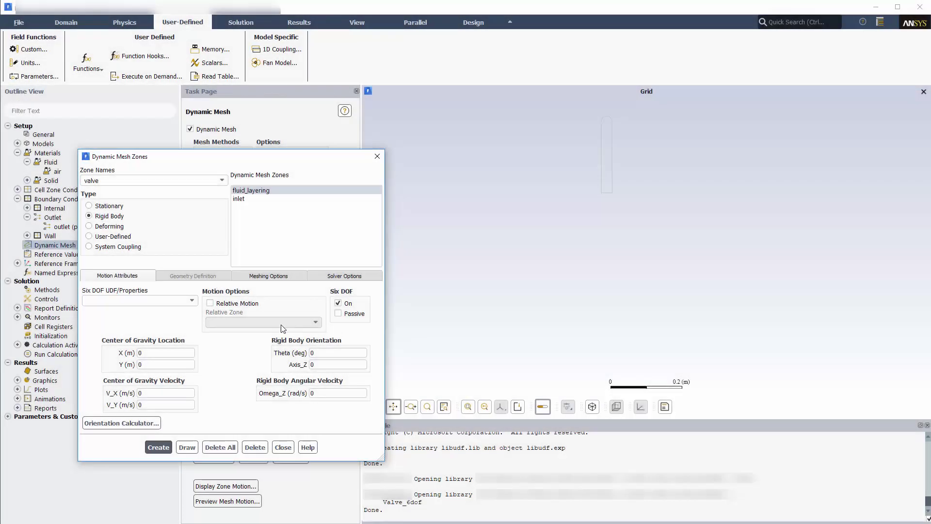
# Assign Valve_6dof::libudf to the valve, set its cell height toward fluid_valve_prisms to 0 m, and create the zone
pyautogui.click(191, 300)
pyautogui.click(149, 310)
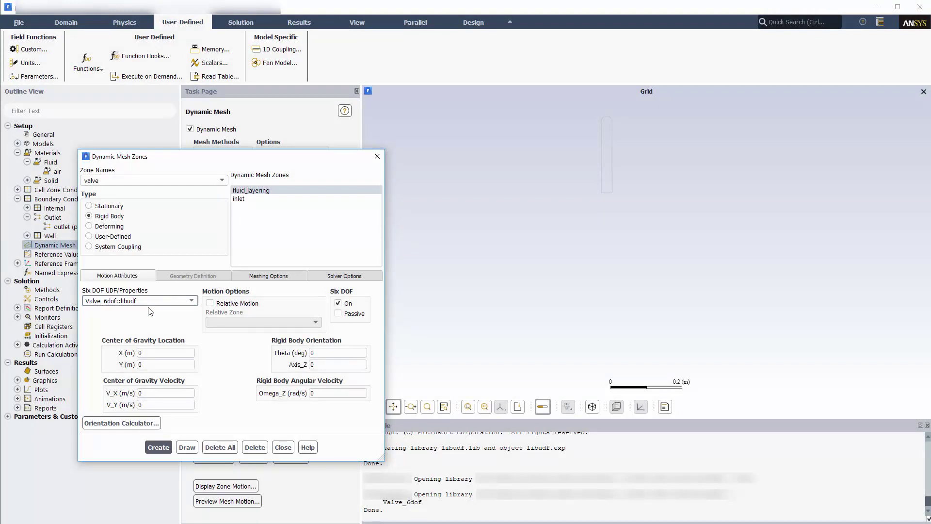
pyautogui.click(262, 277)
pyautogui.tripleClick(262, 303)
pyautogui.write('0')
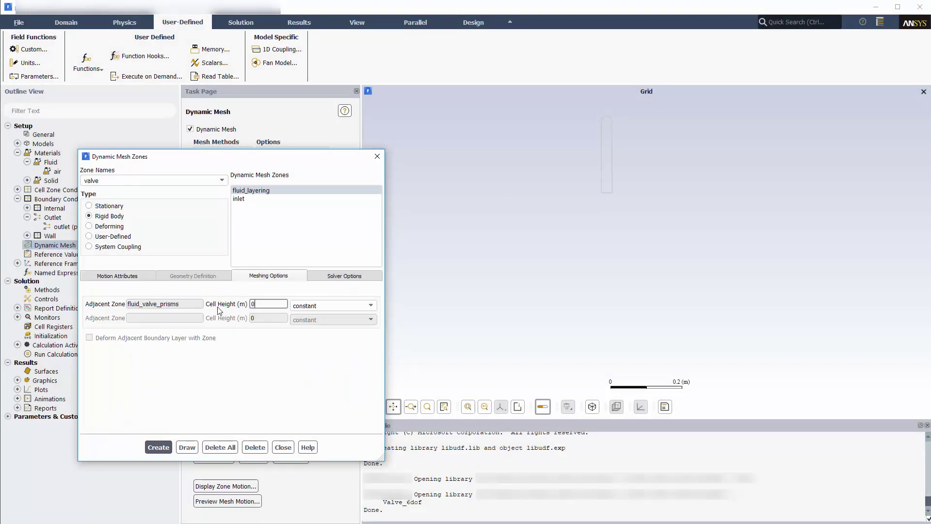
pyautogui.click(159, 447)
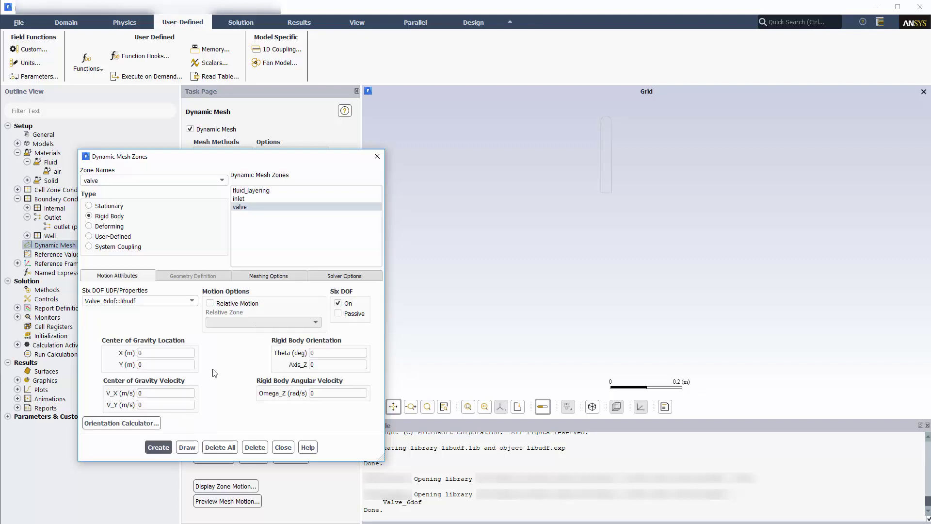
# Draw fluid_valve_prisms and create it as a rigid-body dynamic mesh zone with Six DOF on and Passive, using Valve_6dof::libudf
pyautogui.click(222, 181)
pyautogui.scroll(4, 190, 195)
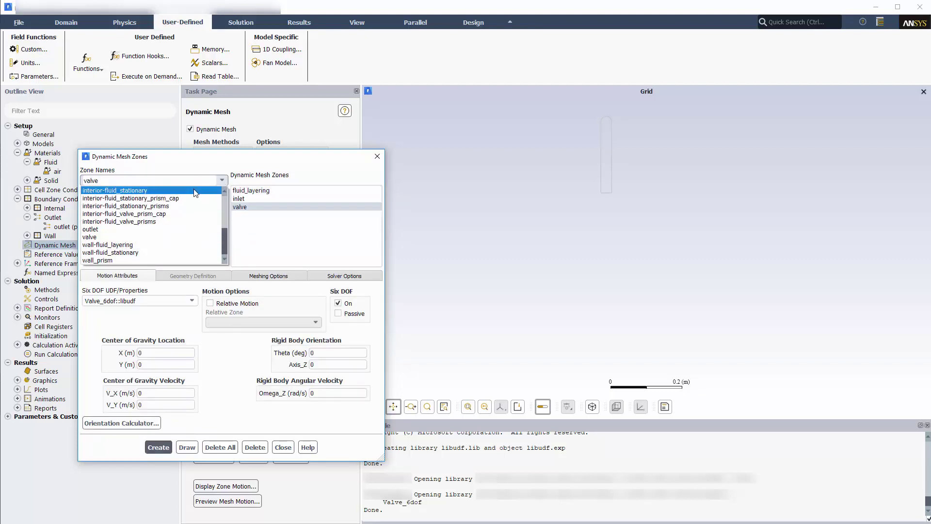
pyautogui.click(133, 221)
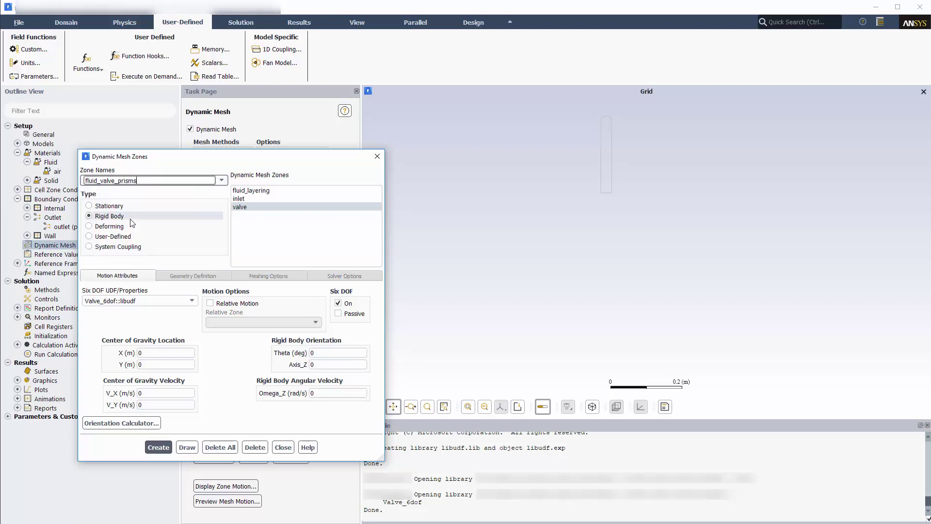
pyautogui.click(187, 447)
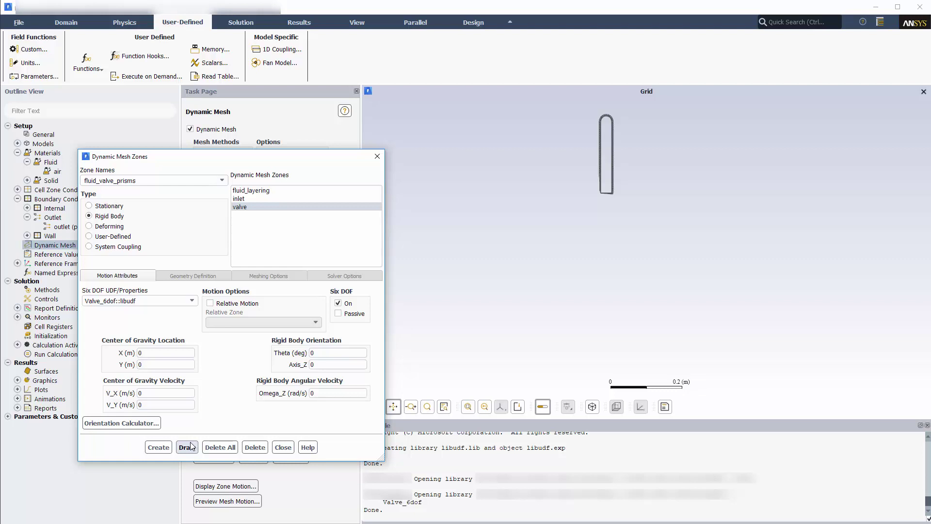
pyautogui.click(189, 446)
pyautogui.click(338, 313)
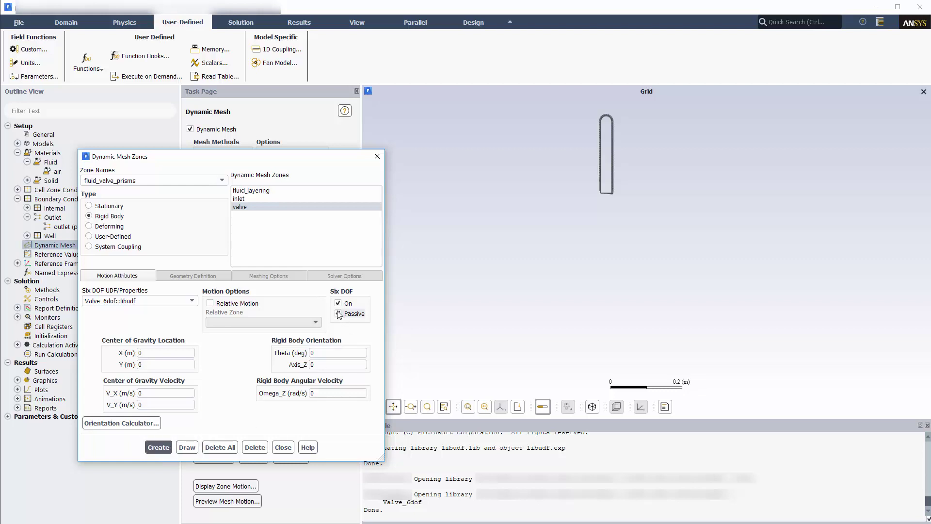
pyautogui.click(156, 444)
# Draw fluid_remeshing and set its dynamic mesh zone type to Deforming
pyautogui.click(222, 181)
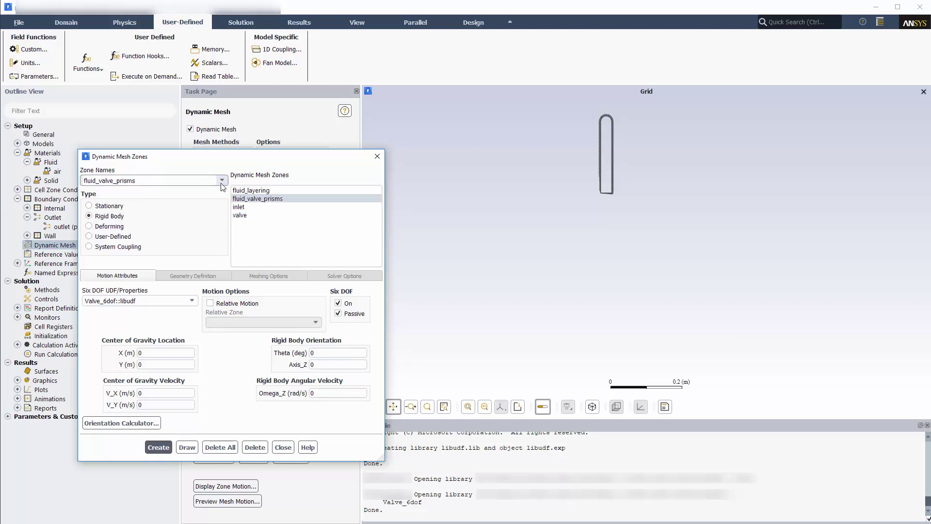
pyautogui.click(131, 198)
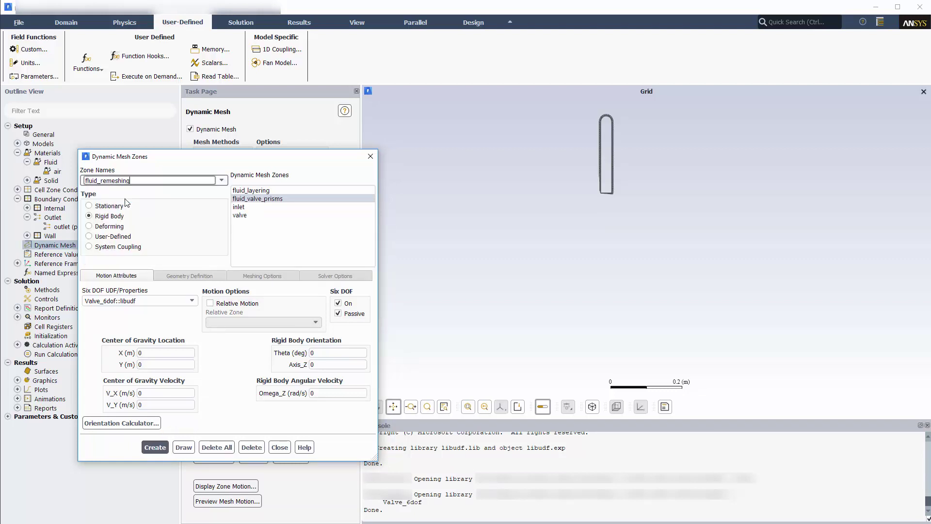
pyautogui.click(183, 446)
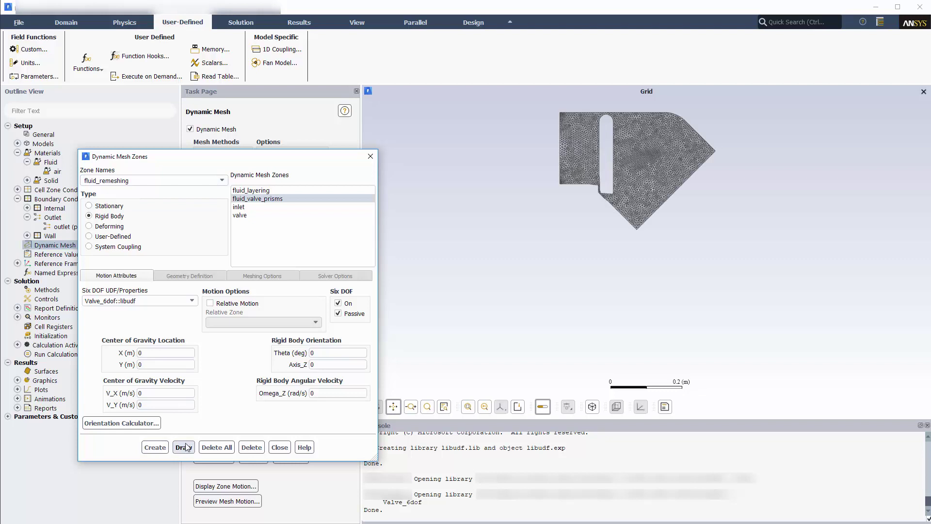
pyautogui.click(121, 225)
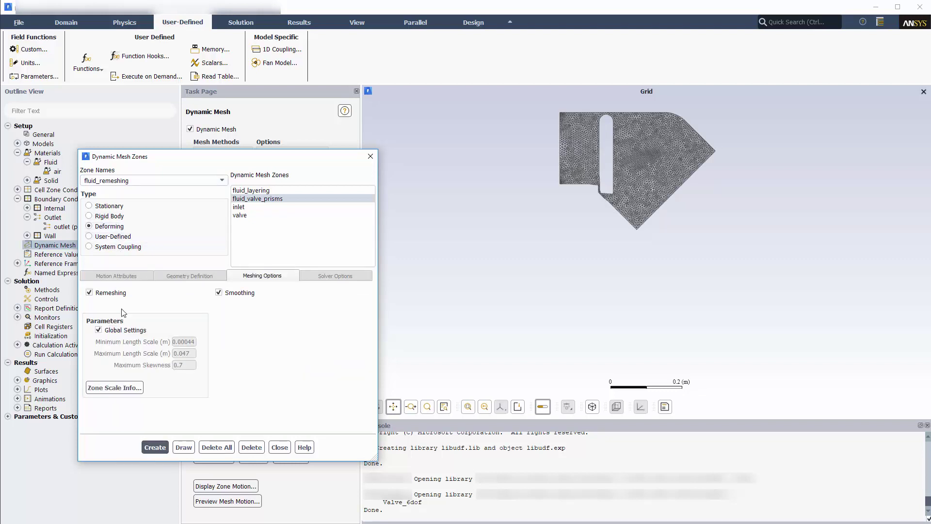
# Replace fluid_remeshing's global settings with a 0.002 m minimum and 0.007 m maximum length scale after checking its zone scale, and create the zone
pyautogui.click(121, 329)
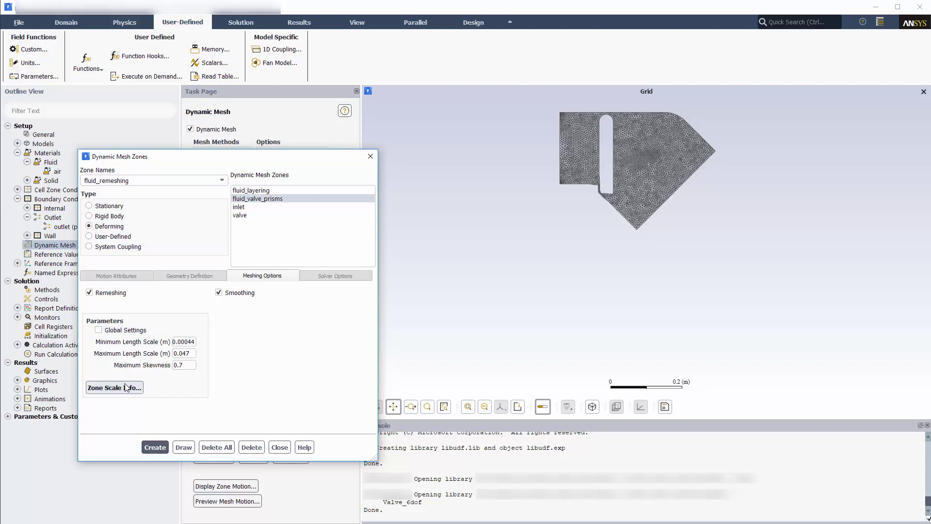
pyautogui.click(126, 387)
pyautogui.moveTo(253, 250); pyautogui.dragTo(458, 234)
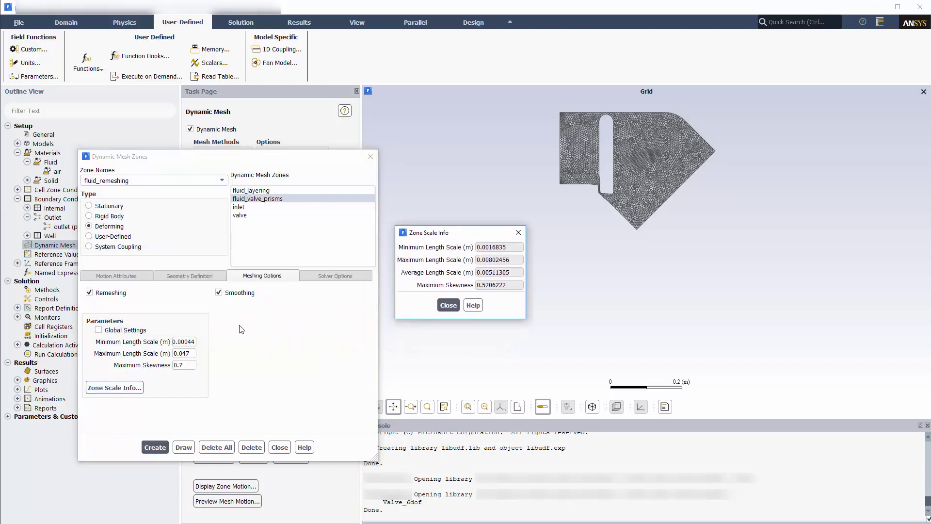
pyautogui.doubleClick(183, 340)
pyautogui.write('0.002')
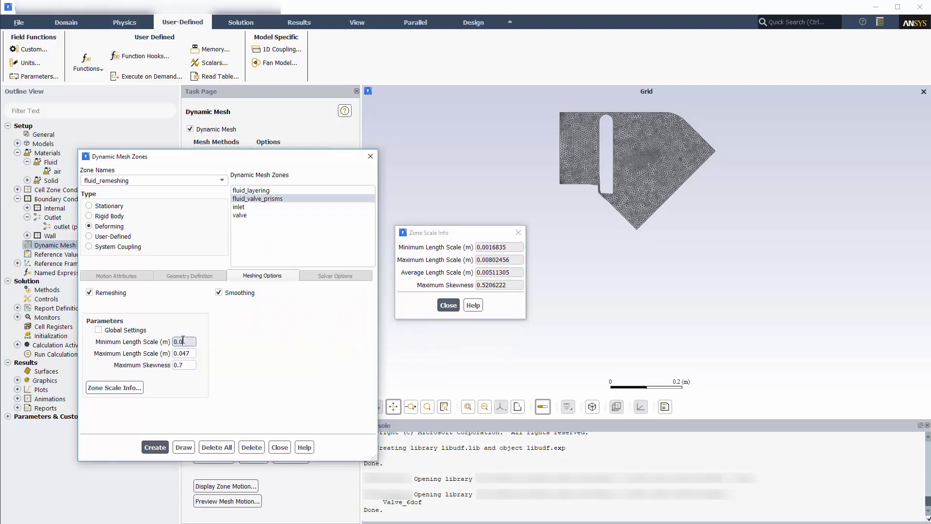
pyautogui.doubleClick(188, 353)
pyautogui.write('0')
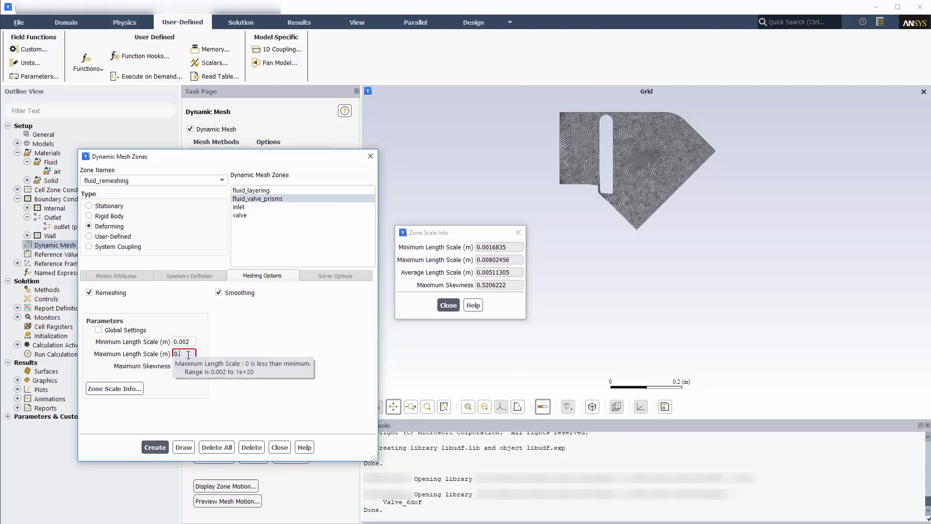
pyautogui.write('.007')
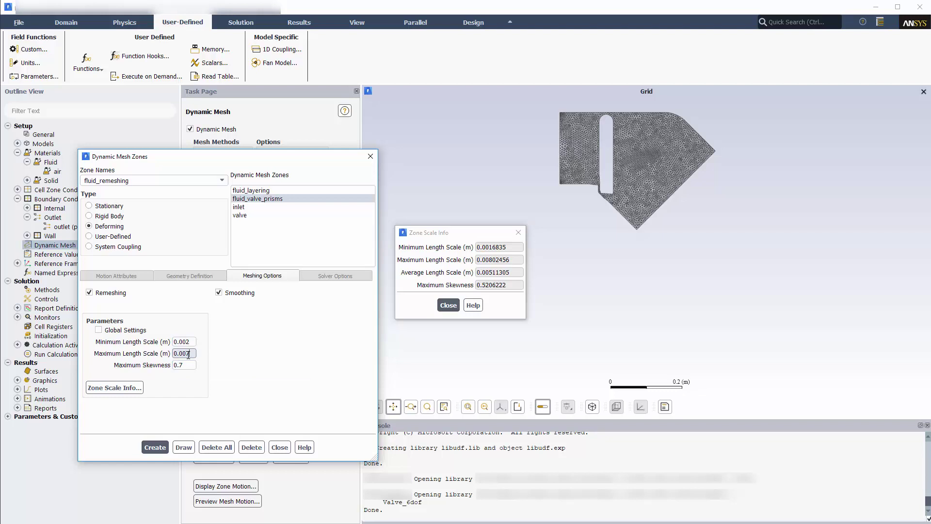
pyautogui.click(159, 447)
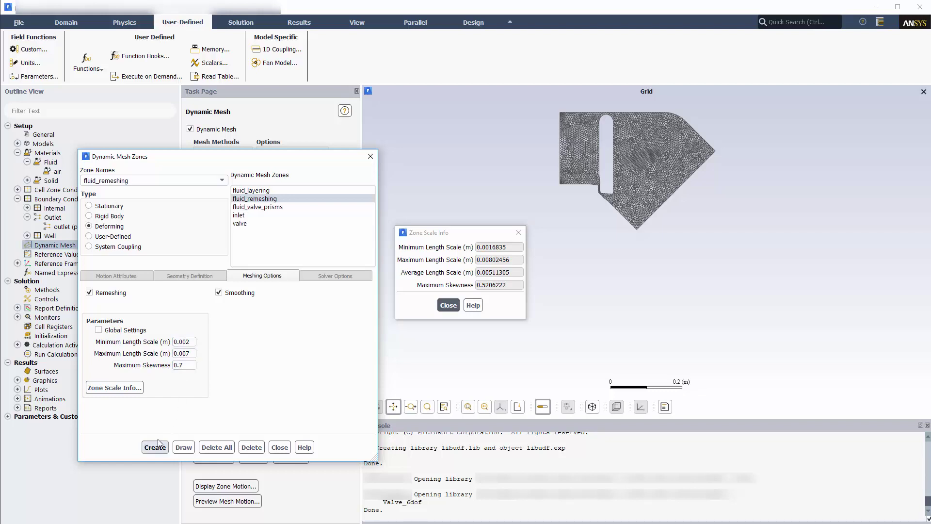
# Draw fluid_stationary_prisms, create it as a stationary dynamic mesh zone, and finish the zone definitions
pyautogui.click(222, 182)
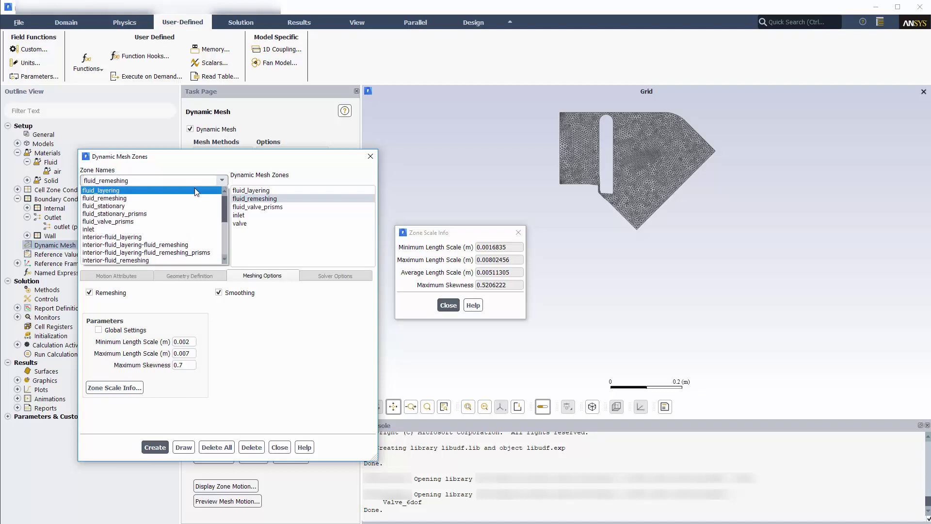
pyautogui.click(169, 214)
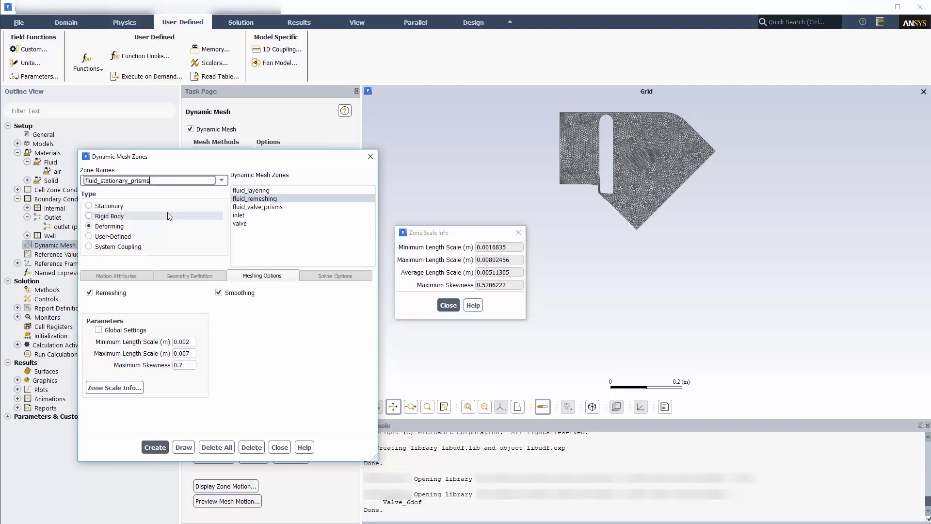
pyautogui.click(183, 447)
pyautogui.click(103, 208)
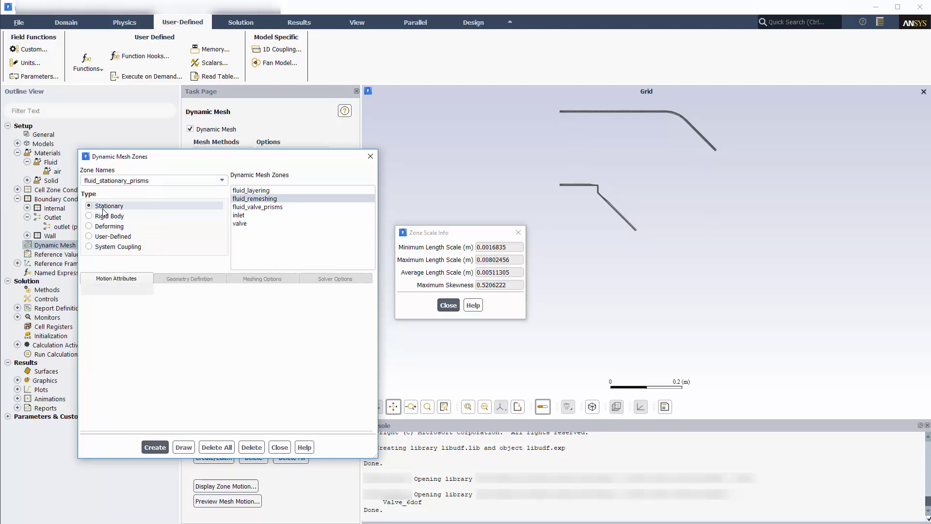
pyautogui.click(155, 447)
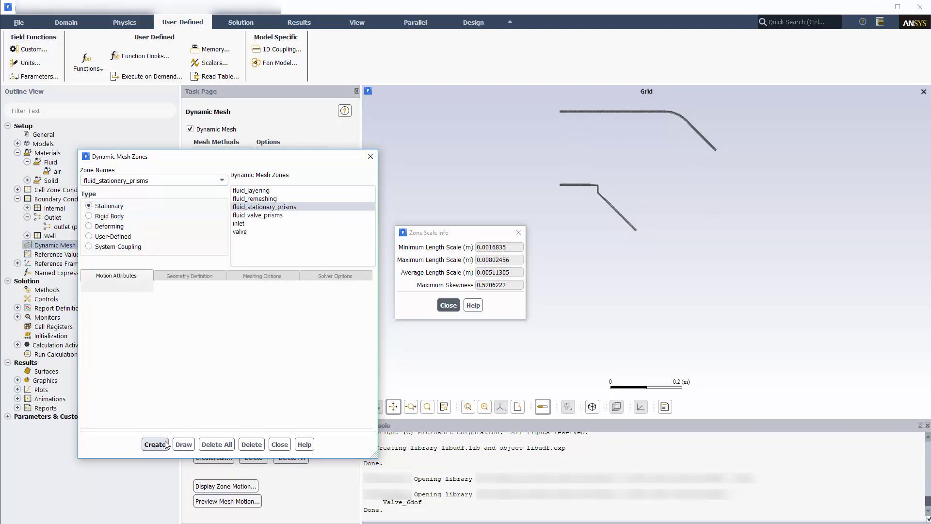
pyautogui.click(448, 305)
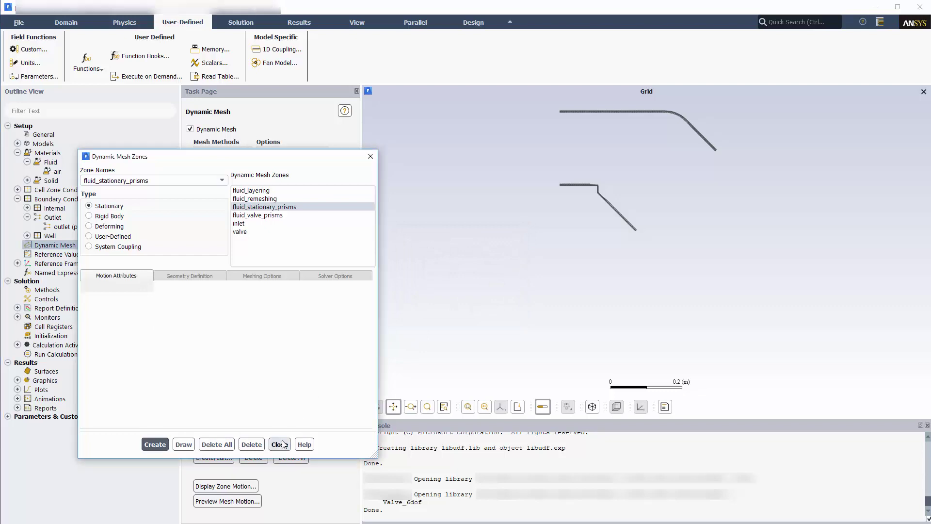
pyautogui.click(280, 444)
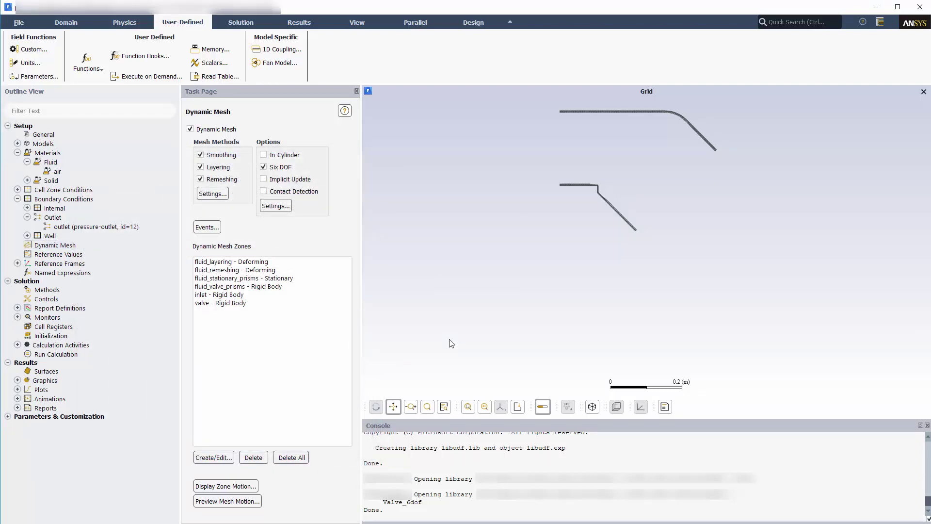